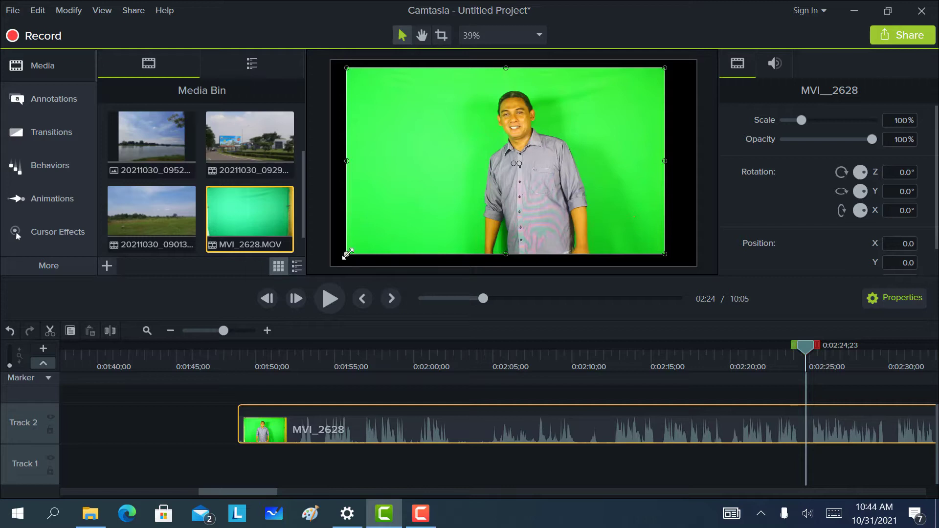
# Enlarge the green-screen clip MVI_2628 to about 115.2% to fill the canvas, and place the 20211030_090137 field clip beneath it on Track 1.
pyautogui.moveTo(347, 253); pyautogui.dragTo(330, 266)
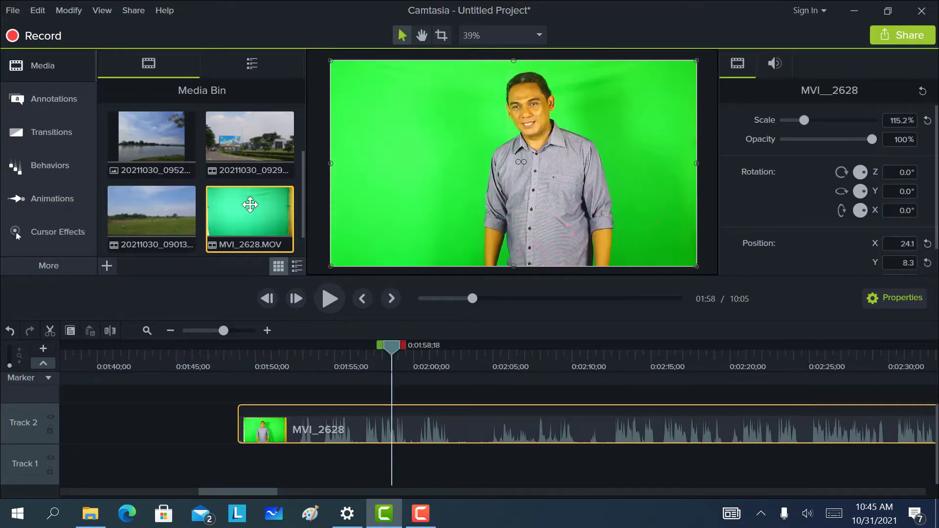
pyautogui.click(161, 195)
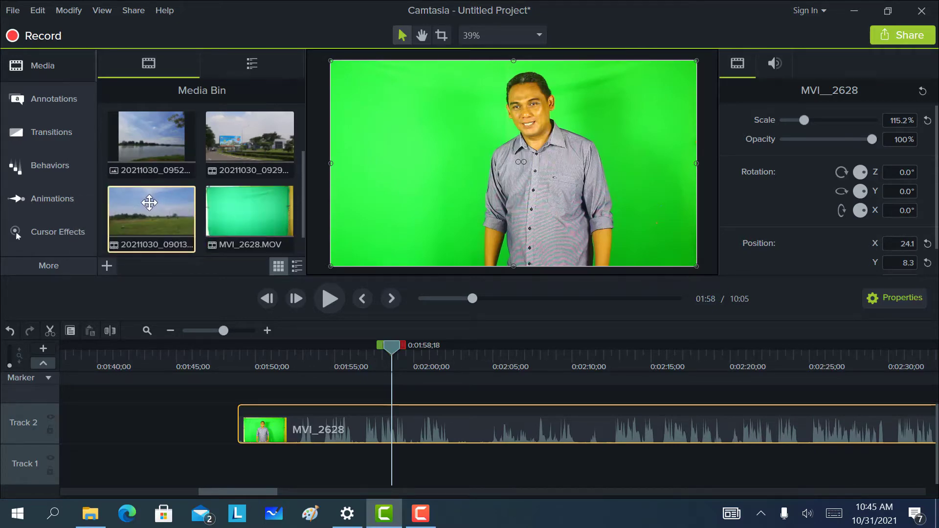
pyautogui.moveTo(149, 202); pyautogui.dragTo(389, 477)
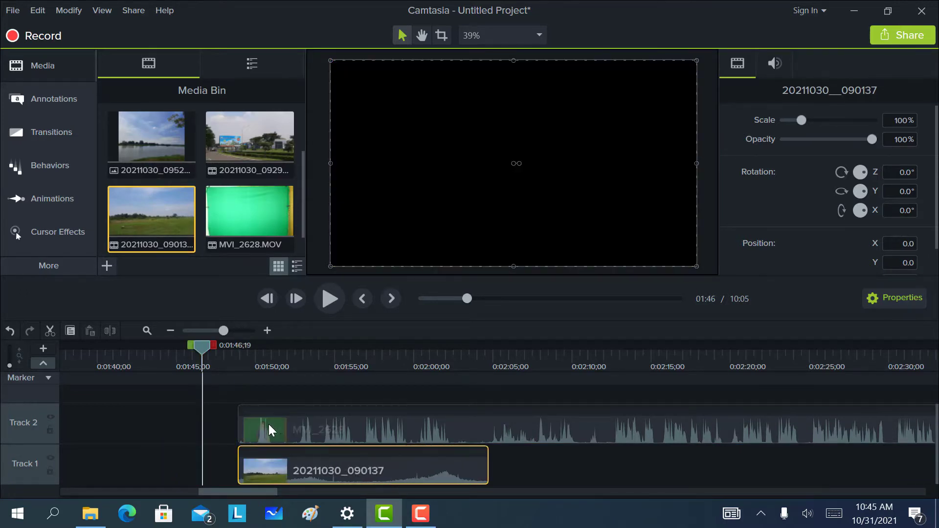
pyautogui.click(354, 349)
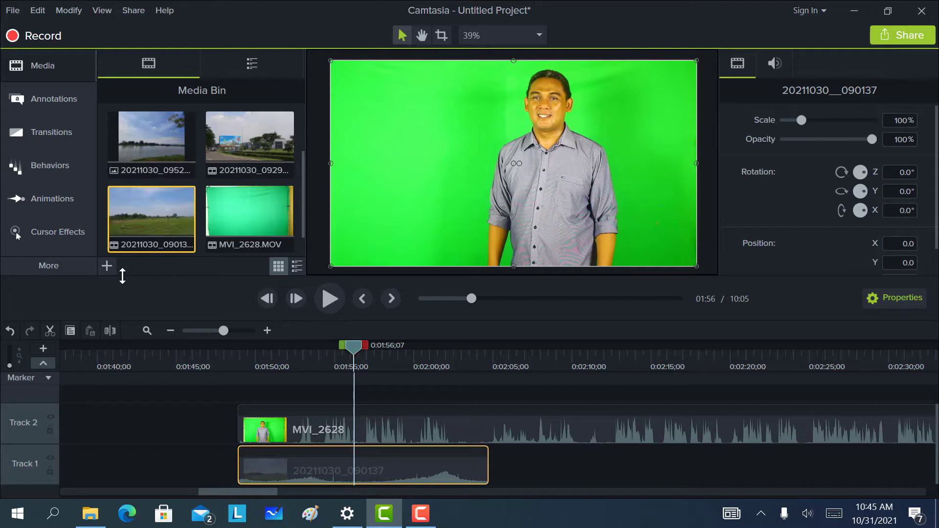
# Apply the Remove a Color visual effect to the MVI_2628 clip on Track 2.
pyautogui.click(57, 268)
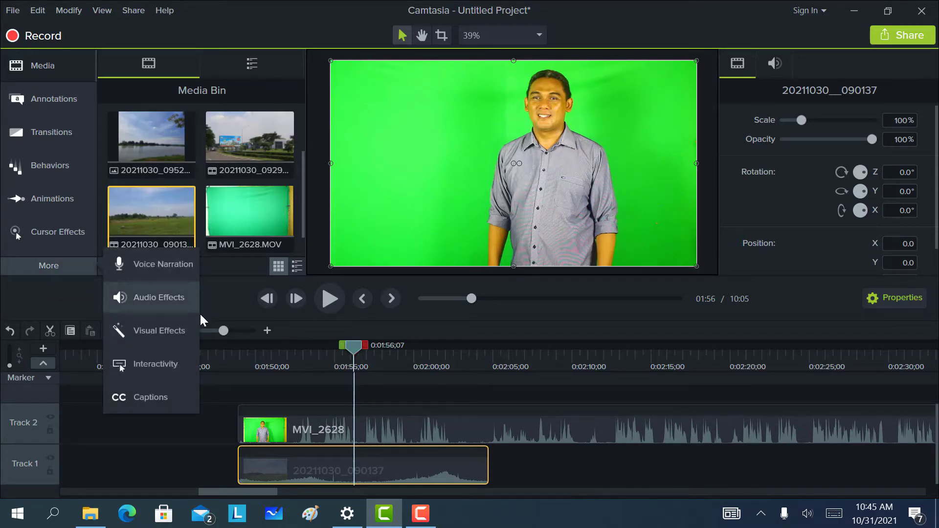
pyautogui.click(166, 333)
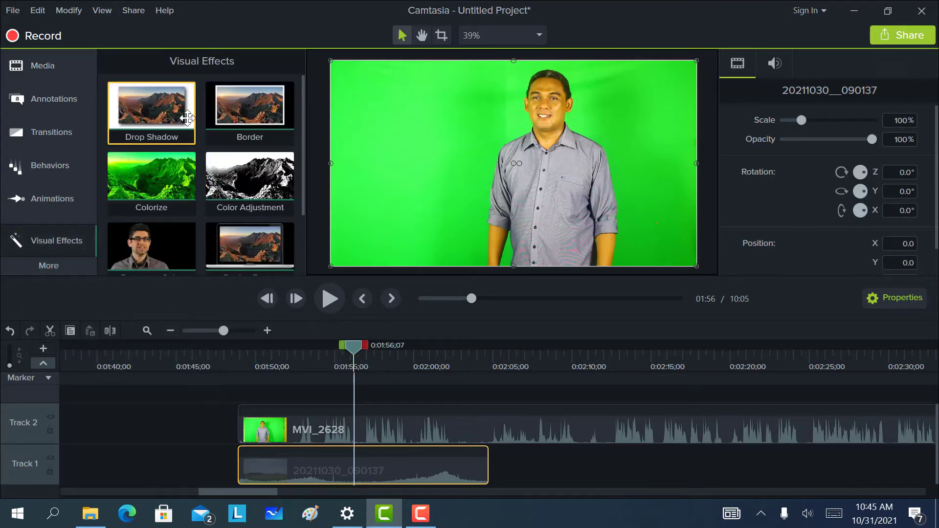
pyautogui.moveTo(305, 163); pyautogui.dragTo(294, 255)
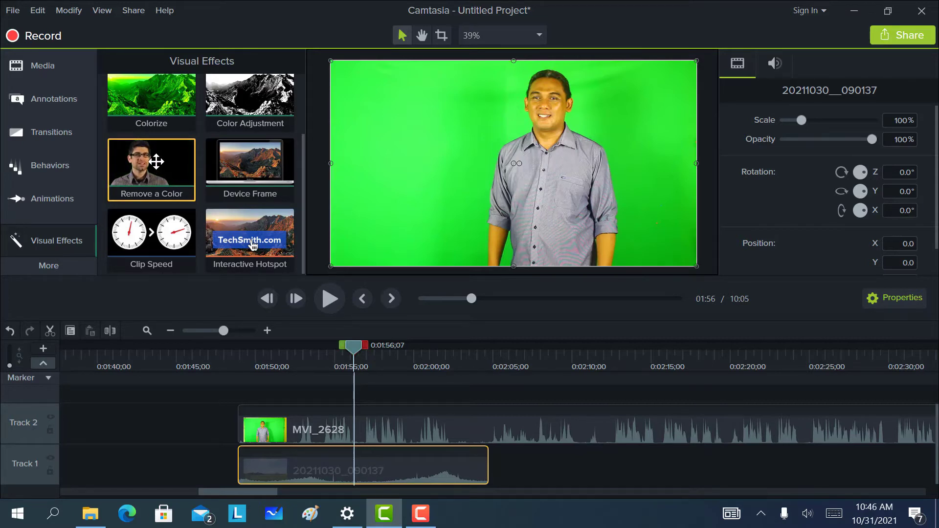
pyautogui.moveTo(143, 165); pyautogui.dragTo(273, 420)
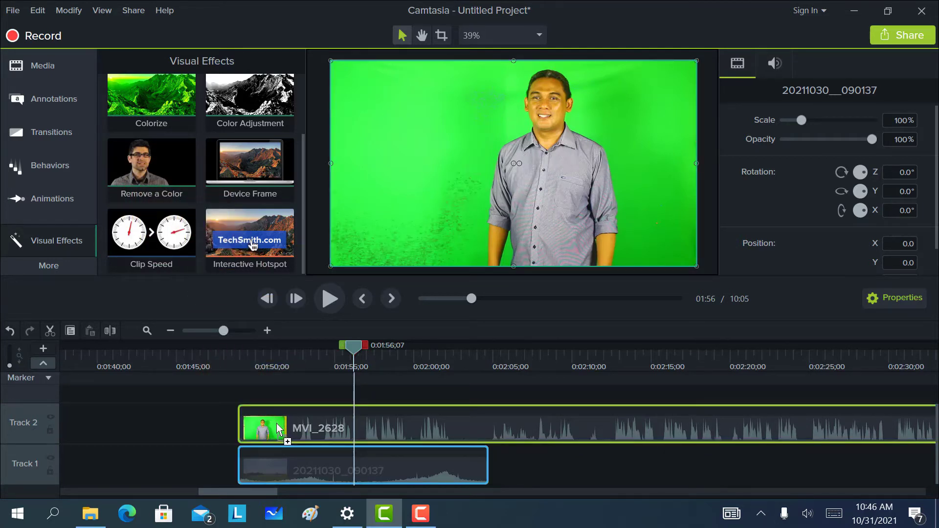
pyautogui.moveTo(278, 429); pyautogui.dragTo(498, 415)
pyautogui.moveTo(616, 421); pyautogui.dragTo(615, 421)
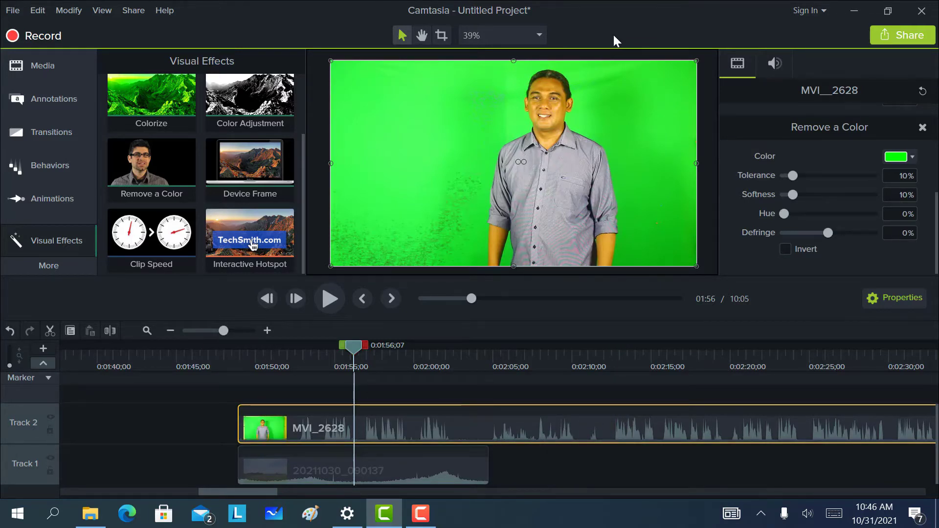
# Keep green as the color to remove and adjust the effect's Tolerance to 63%.
pyautogui.click(913, 157)
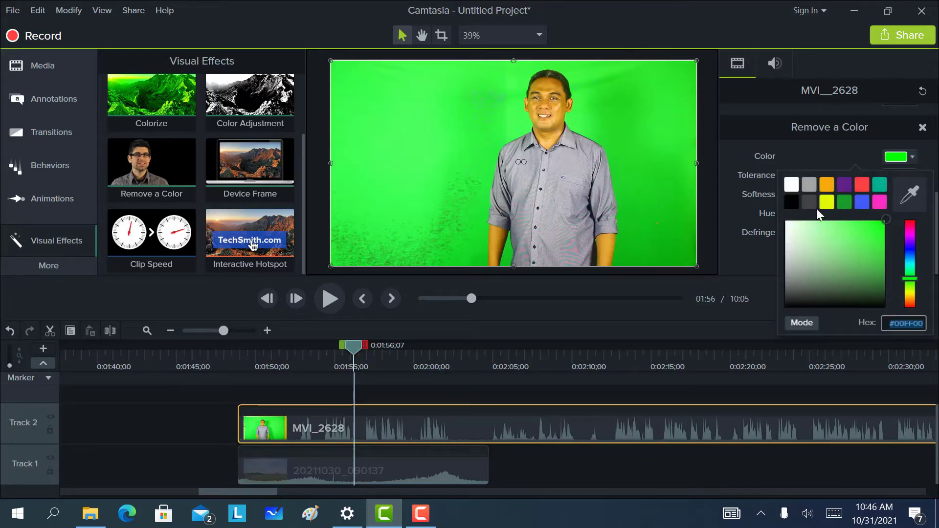
pyautogui.click(905, 158)
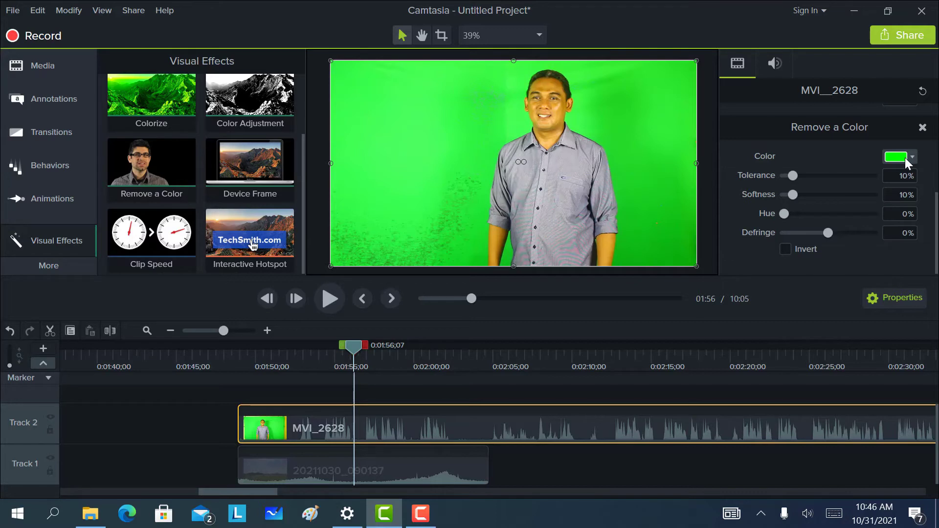
pyautogui.scroll(1, 831, 206)
pyautogui.moveTo(793, 211); pyautogui.dragTo(784, 212)
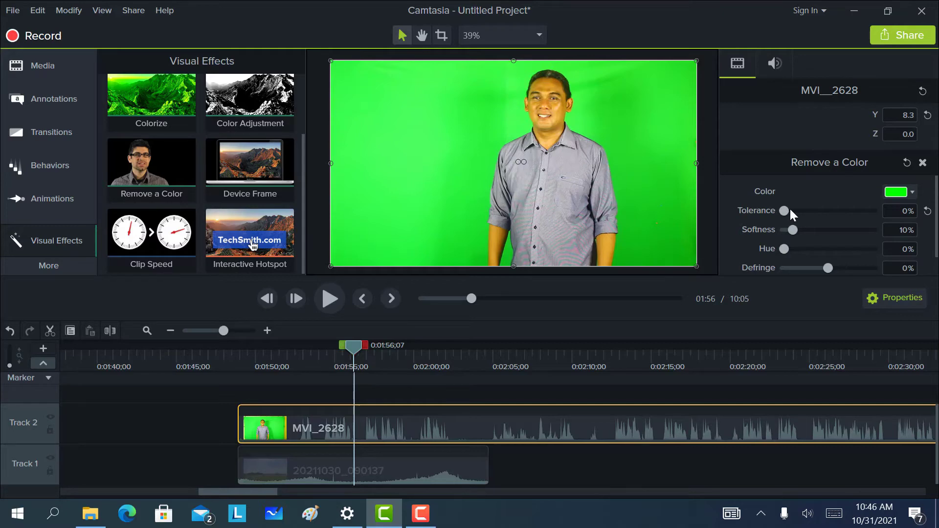
pyautogui.moveTo(790, 210); pyautogui.dragTo(900, 203)
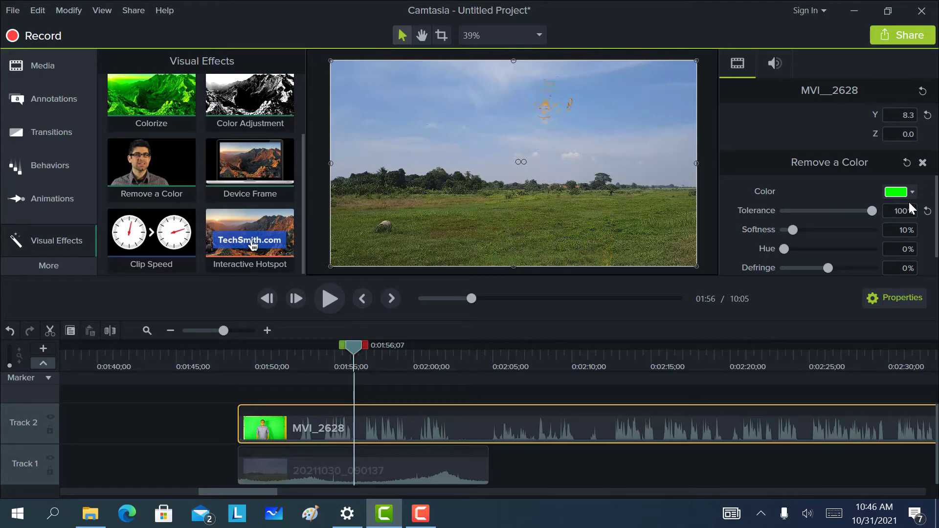
pyautogui.moveTo(872, 211); pyautogui.dragTo(832, 215)
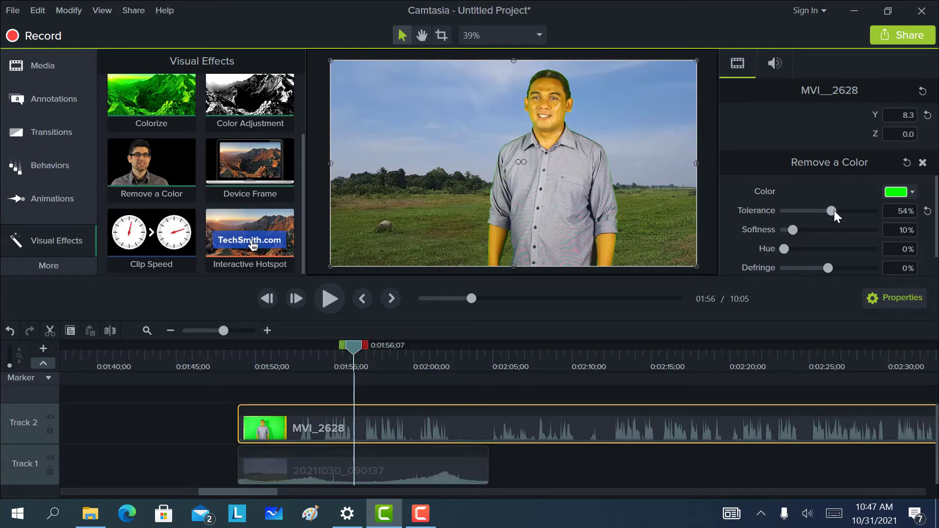
pyautogui.moveTo(835, 210); pyautogui.dragTo(841, 212)
# Set the effect's Softness to 5% and Defringe to -14%, and preview the keyed footage from near its start.
pyautogui.moveTo(794, 228)
pyautogui.mouseDown()
pyautogui.moveTo(883, 222)
pyautogui.moveTo(739, 240)
pyautogui.moveTo(808, 228)
pyautogui.moveTo(789, 236)
pyautogui.mouseUp()
pyautogui.moveTo(785, 249)
pyautogui.mouseDown()
pyautogui.moveTo(884, 250)
pyautogui.moveTo(785, 263)
pyautogui.mouseUp()
pyautogui.moveTo(829, 268)
pyautogui.mouseDown()
pyautogui.moveTo(773, 274)
pyautogui.moveTo(888, 261)
pyautogui.moveTo(812, 278)
pyautogui.moveTo(823, 272)
pyautogui.mouseUp()
pyautogui.click(330, 299)
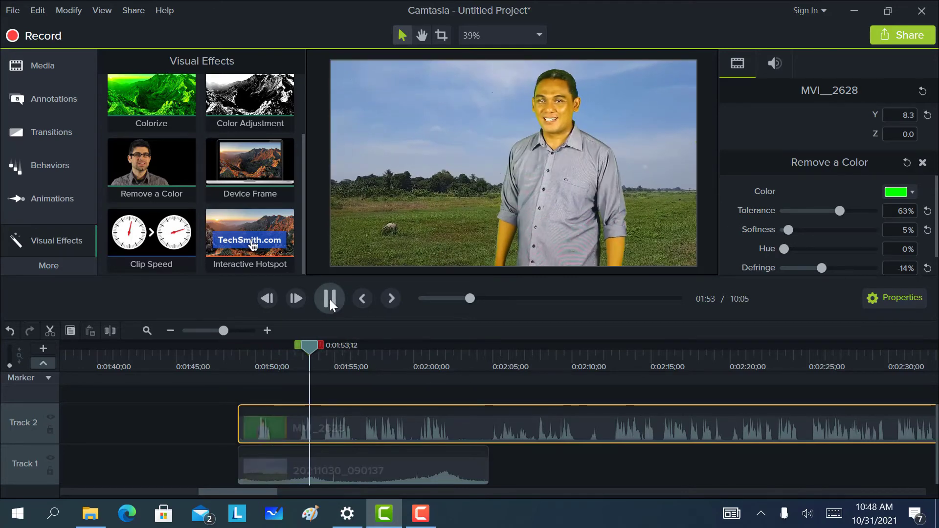
pyautogui.moveTo(314, 347); pyautogui.dragTo(277, 377)
pyautogui.click(352, 474)
pyautogui.moveTo(406, 477); pyautogui.dragTo(730, 462)
pyautogui.hotkey('ctrl', 'z')
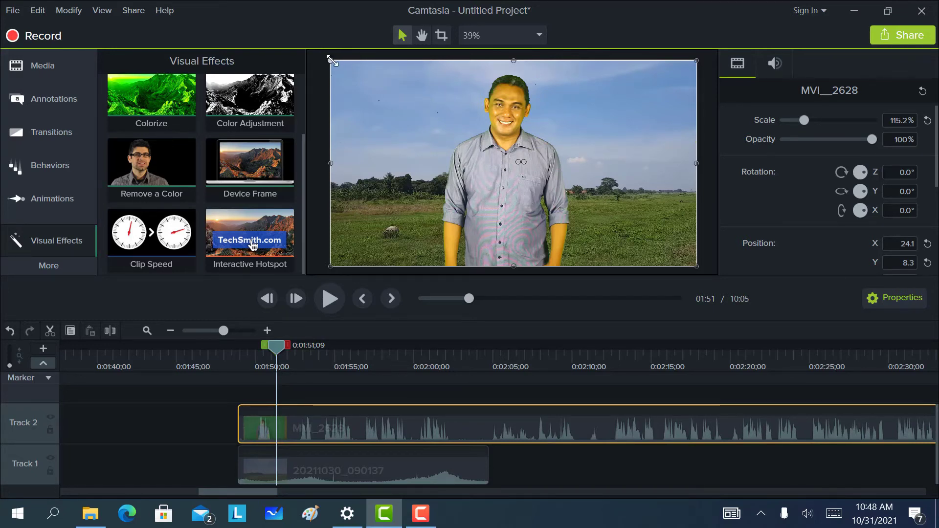
# Shrink the presenter clip MVI_2628 to about 57.6% and place it at the lower middle of the canvas.
pyautogui.moveTo(333, 61); pyautogui.dragTo(530, 201)
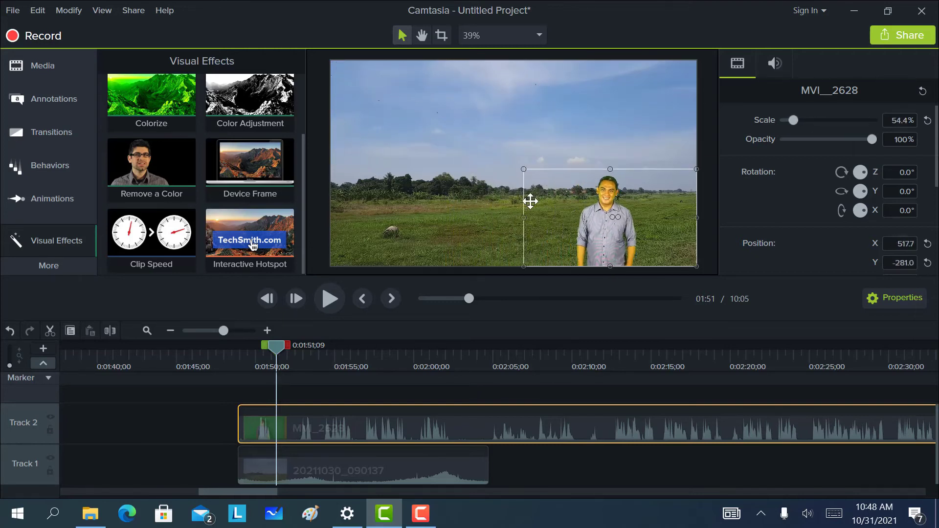
pyautogui.moveTo(605, 225); pyautogui.dragTo(492, 231)
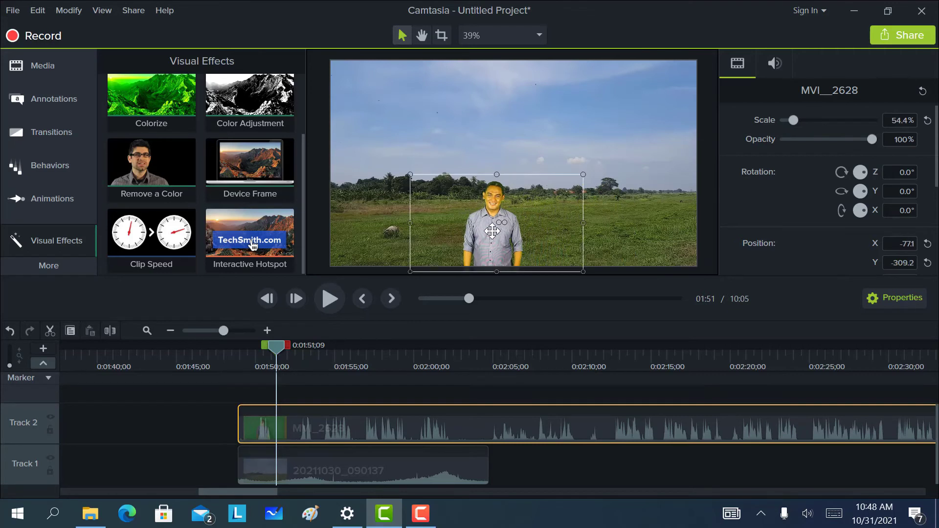
pyautogui.moveTo(410, 174); pyautogui.dragTo(400, 163)
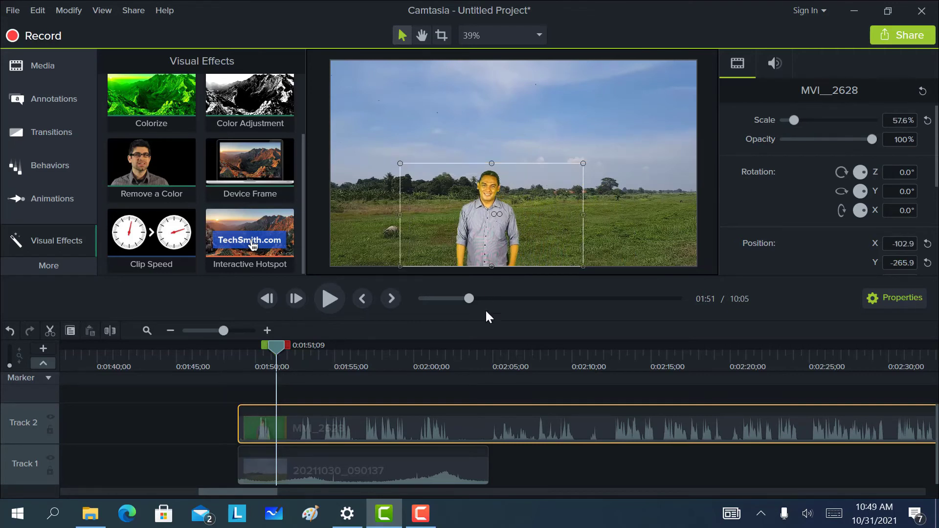
# Enlarge the field background clip to about 134.9% and reposition it to about X -335.0, Y 157.7.
pyautogui.click(456, 471)
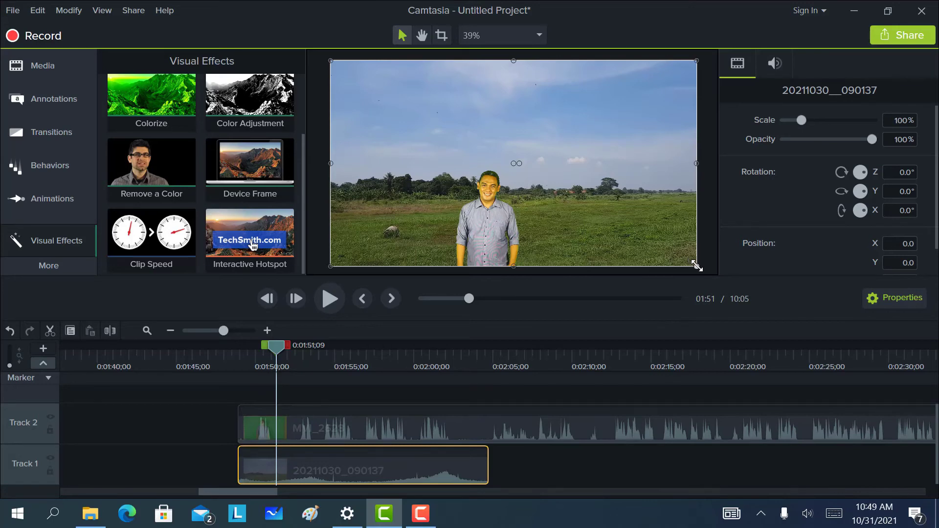
pyautogui.moveTo(696, 266); pyautogui.dragTo(747, 306)
pyautogui.moveTo(614, 191); pyautogui.dragTo(541, 164)
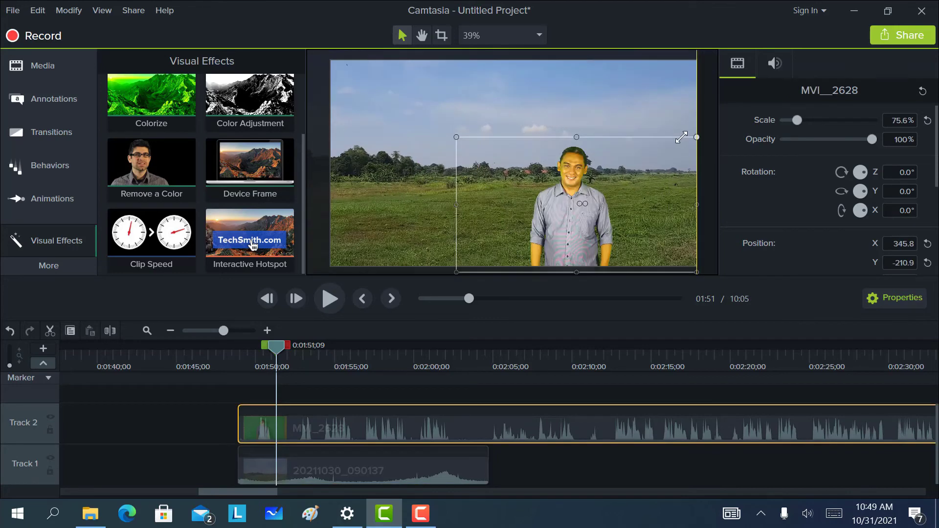
# Scale the presenter clip to about 84.4%, position it at about X -132.9, Y -231.9, and play the composite.
pyautogui.moveTo(682, 138); pyautogui.dragTo(705, 120)
pyautogui.moveTo(573, 184); pyautogui.dragTo(468, 202)
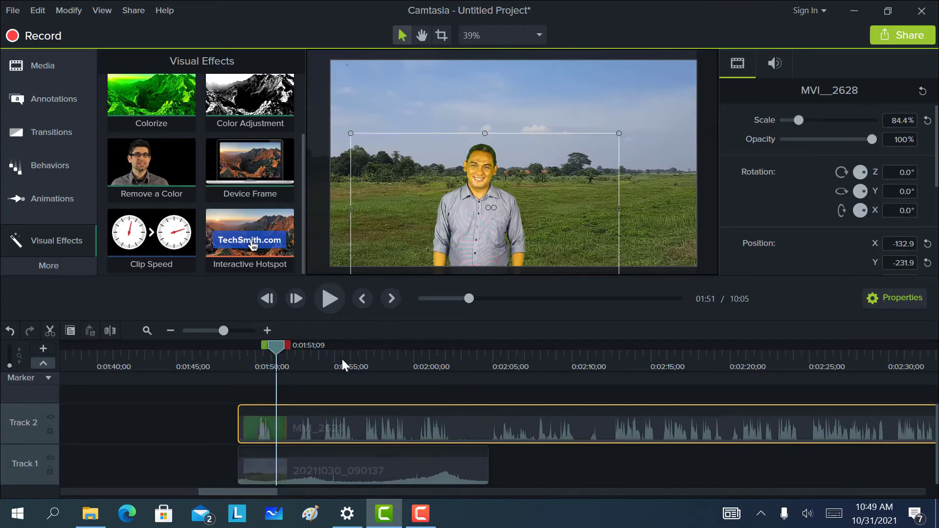
pyautogui.click(330, 303)
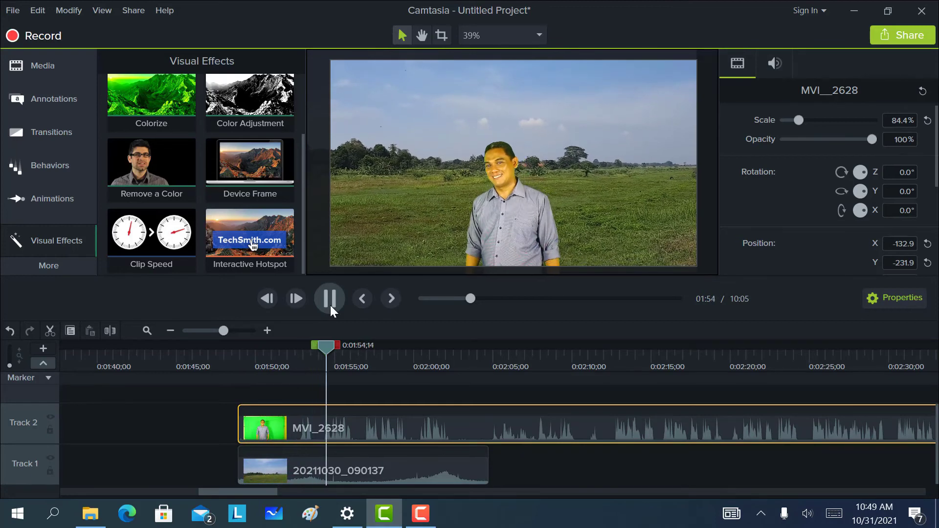
# Edit the audio of the 20211030_090137 background clip and lower its volume to silence.
pyautogui.click(430, 474)
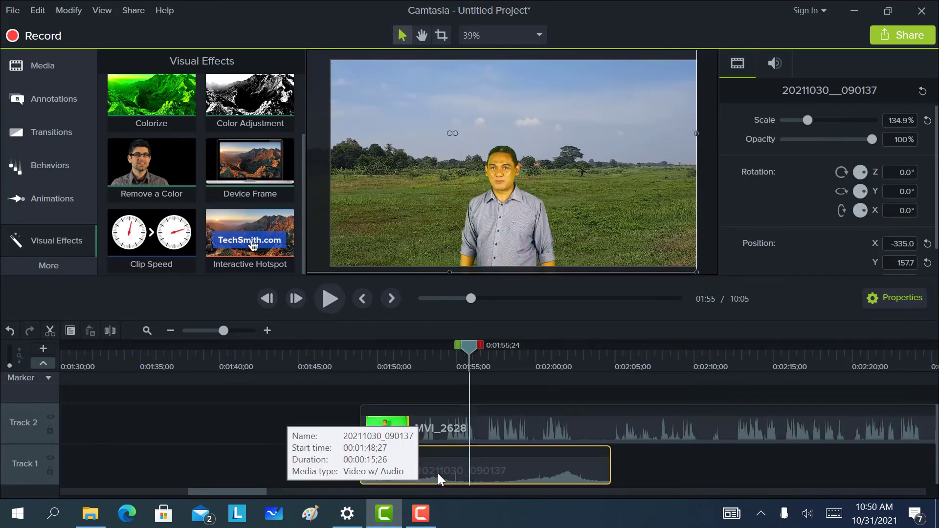
pyautogui.rightClick(438, 474)
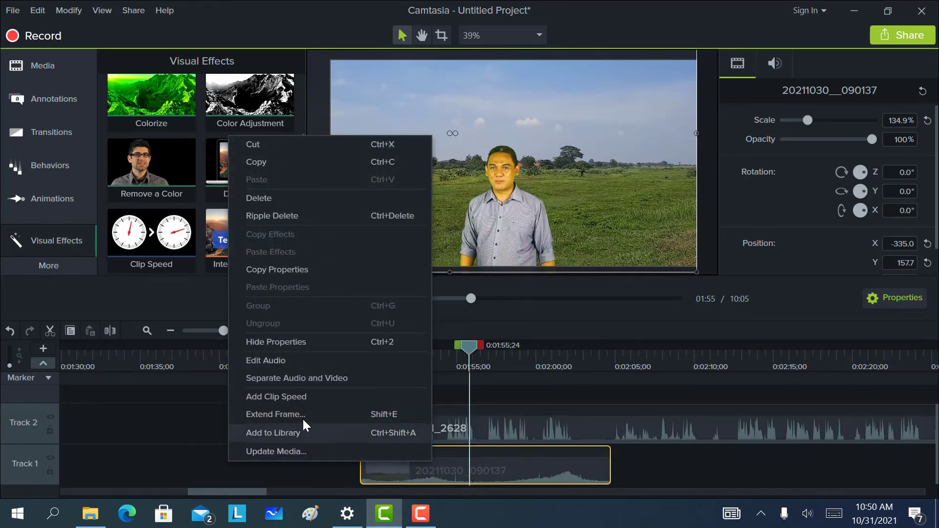
pyautogui.click(306, 359)
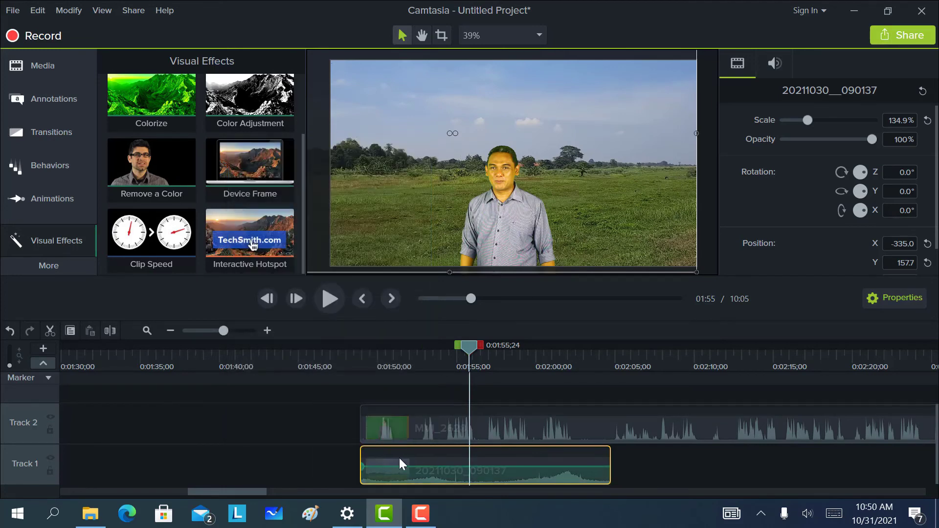
pyautogui.scroll(5, 177, 389)
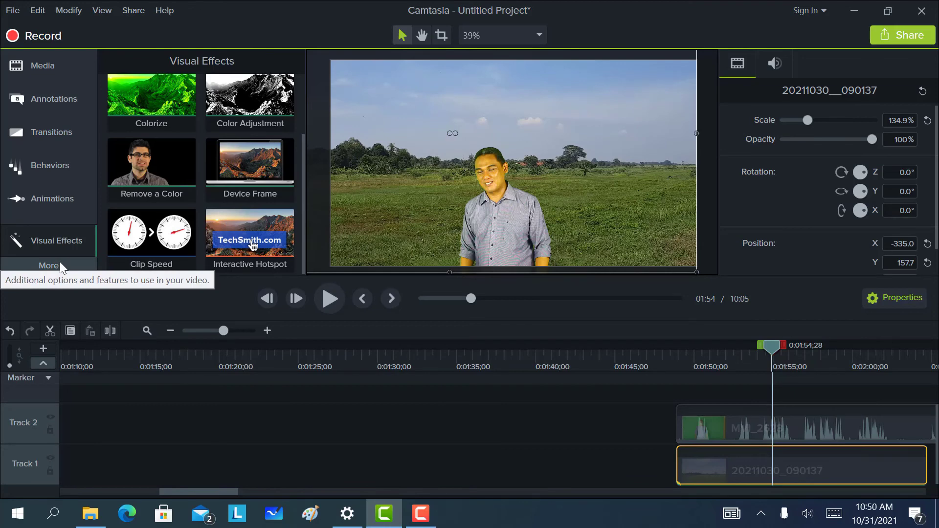
# Add the 20211030_085718 striped-wall image to Track 1 after the field clip, leaving a gap, and preview it behind the presenter.
pyautogui.click(42, 65)
pyautogui.scroll(-1, 303, 207)
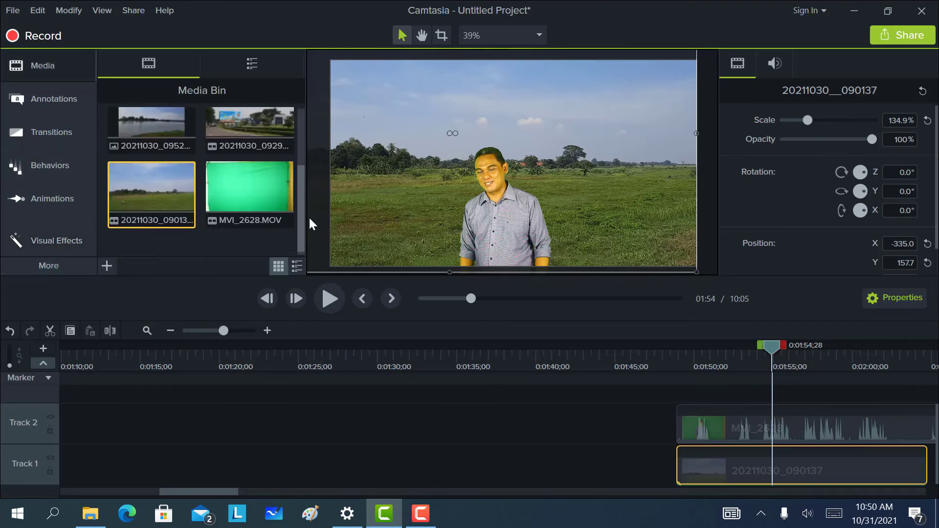
pyautogui.scroll(3, 308, 211)
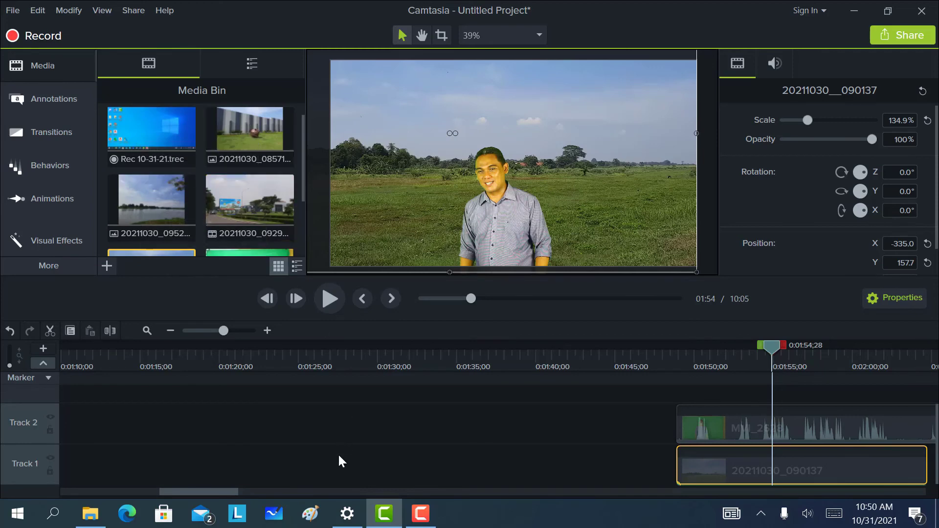
pyautogui.moveTo(212, 490); pyautogui.dragTo(271, 497)
pyautogui.scroll(1, 293, 177)
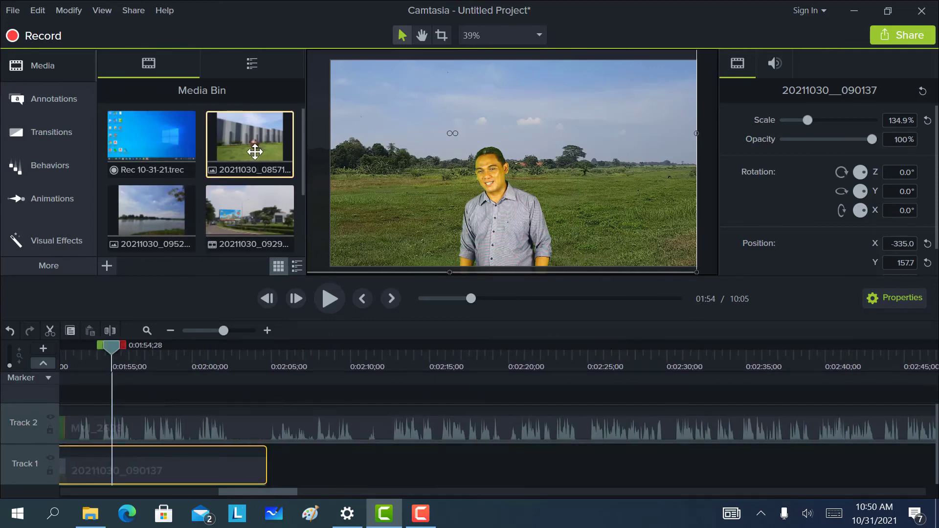
pyautogui.moveTo(254, 146); pyautogui.dragTo(488, 462)
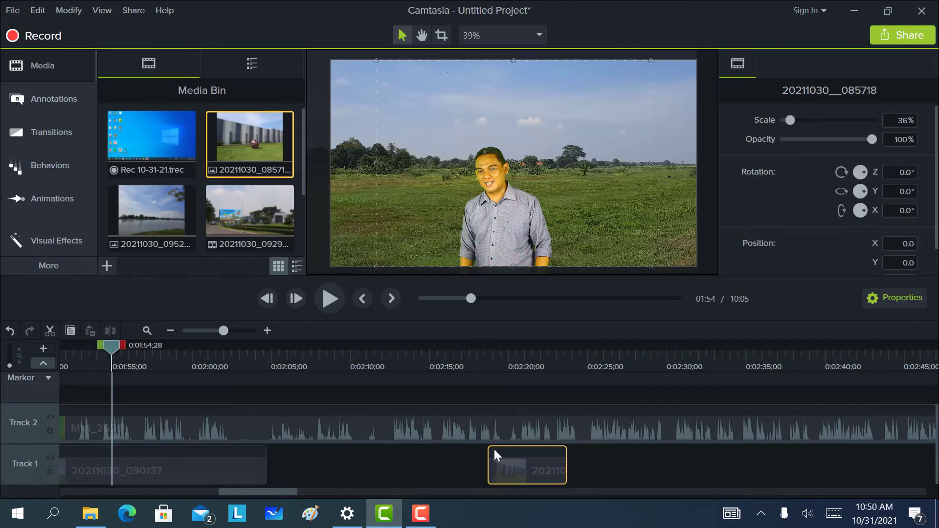
pyautogui.click(525, 348)
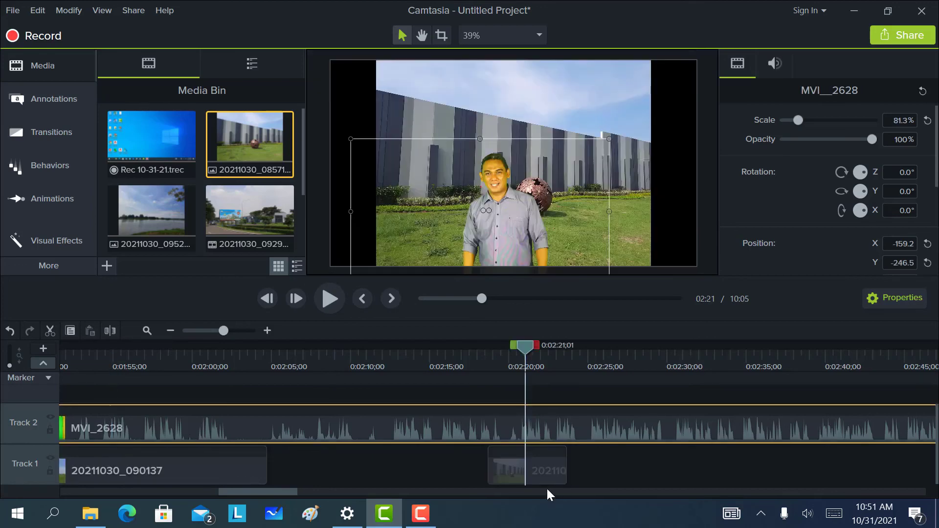
pyautogui.click(552, 480)
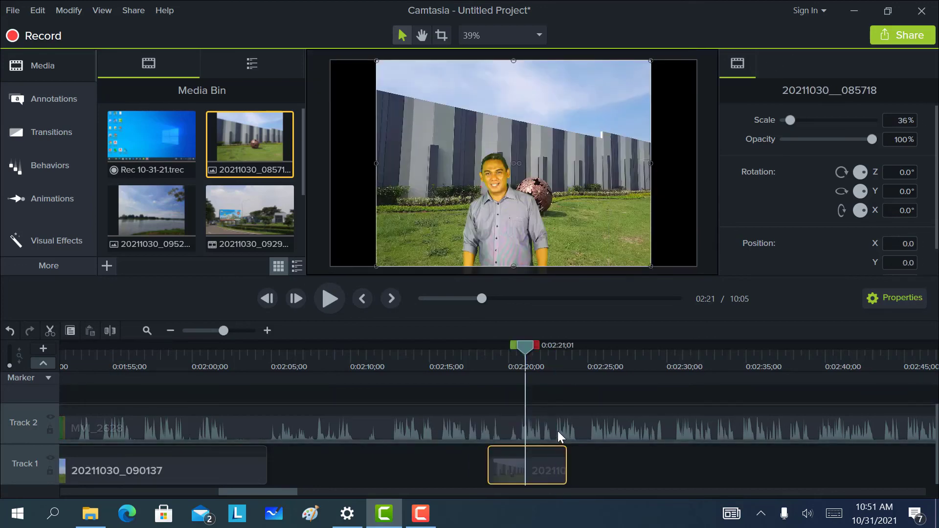
# Add the 20211030_095208 lake image and the 20211030_092936 road video to Track 1 after the striped-wall image, spaced apart.
pyautogui.moveTo(161, 221); pyautogui.dragTo(639, 485)
pyautogui.click(679, 349)
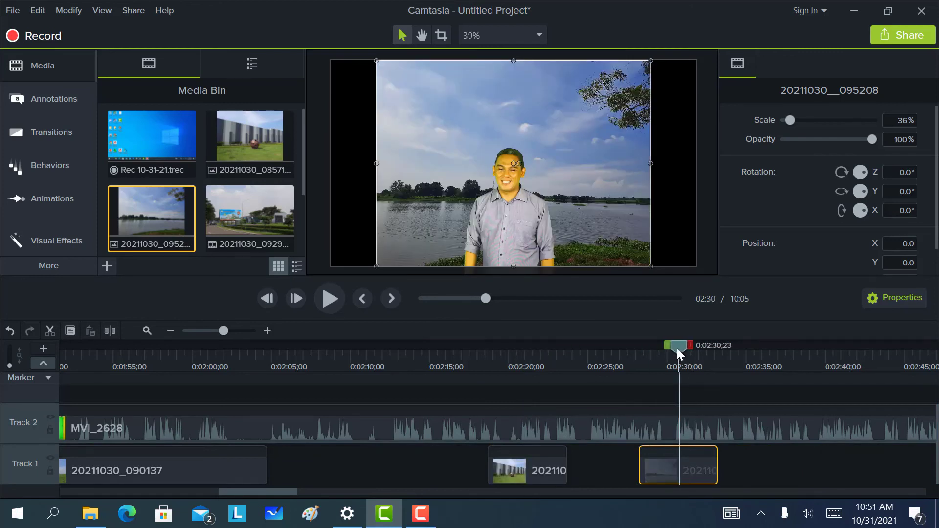
pyautogui.click(513, 349)
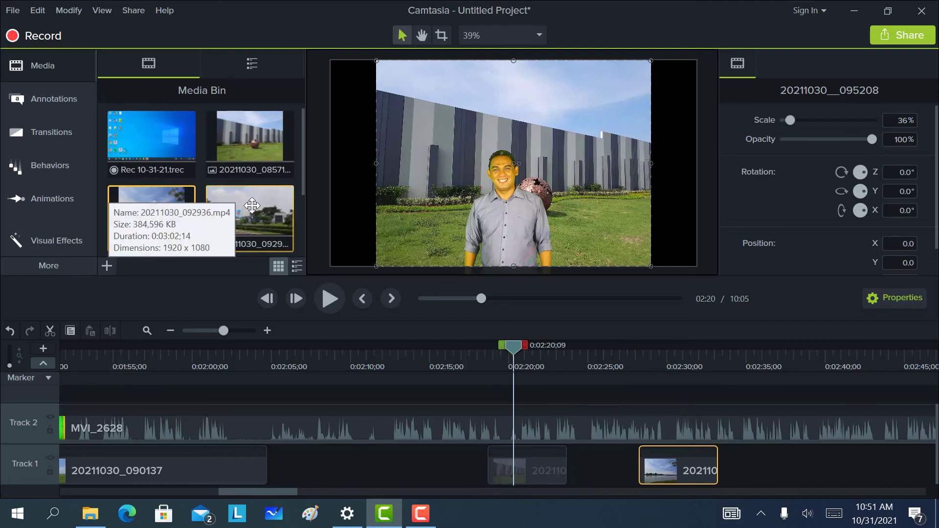
pyautogui.click(251, 200)
pyautogui.moveTo(264, 215); pyautogui.dragTo(785, 458)
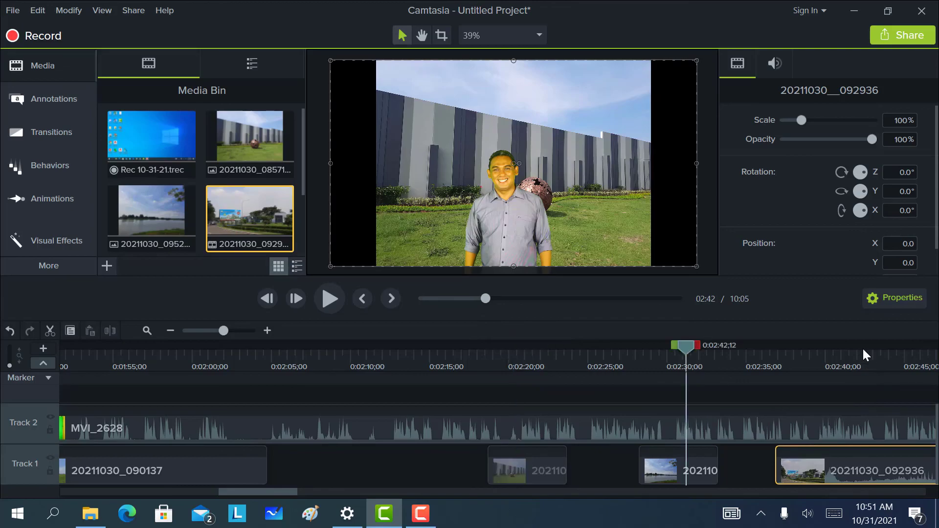